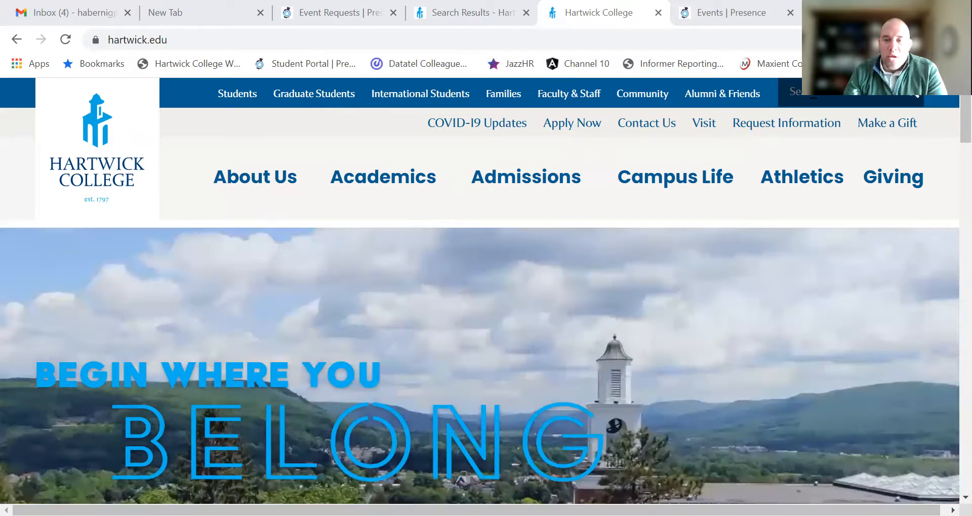
Search the Hartwick College website for Hartlink
left_click(794, 92)
type("ha")
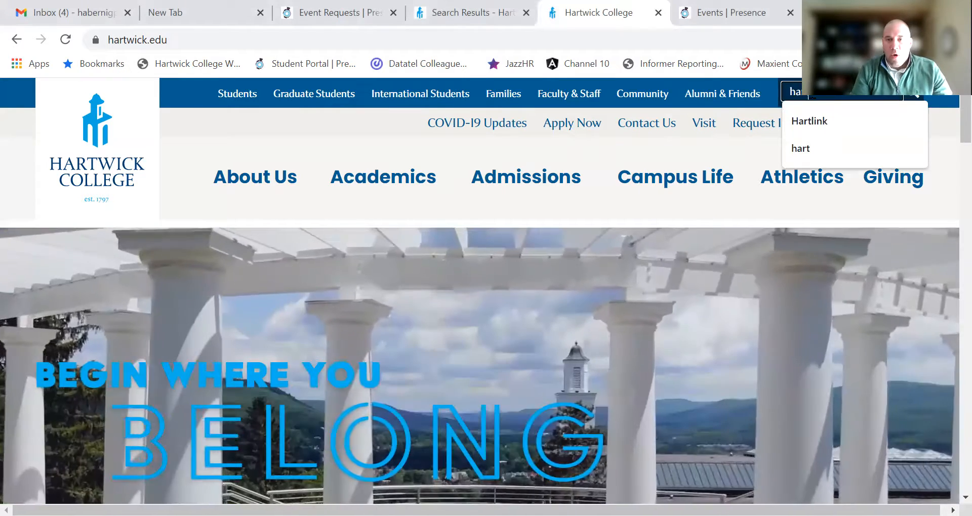
left_click(853, 122)
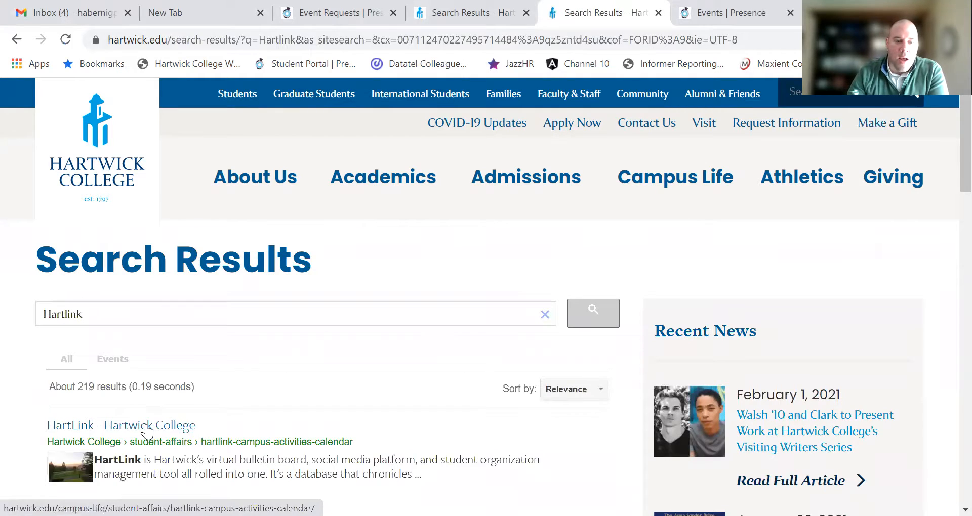
Open the "HartLink - Hartwick College" search result and follow its page through to the HartLink portal
left_click(147, 425)
scroll(627, 238, "down", 6)
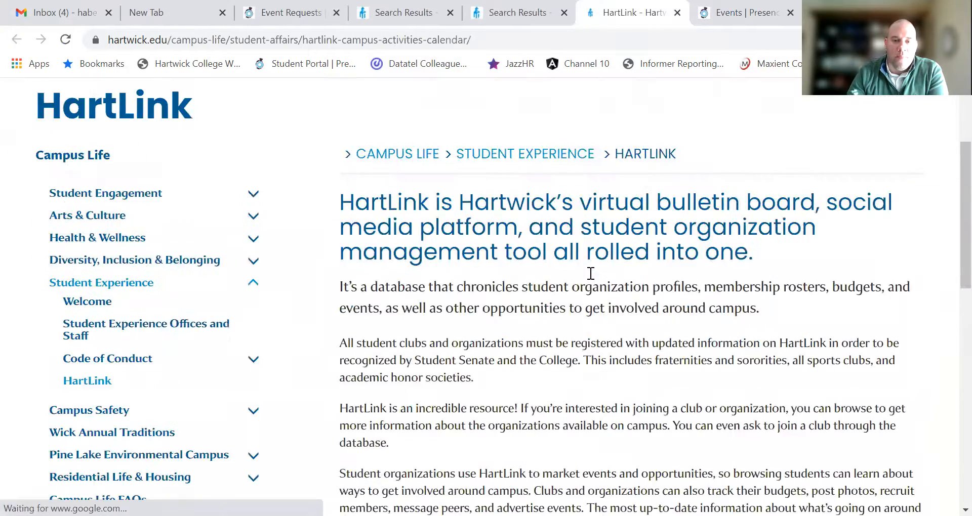
left_click(622, 350)
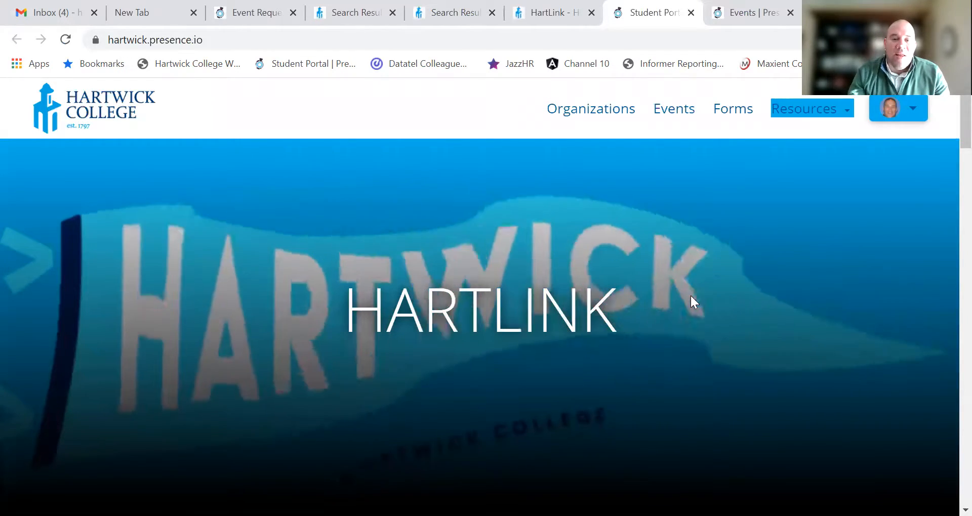
Look over the HartLink home page, including upcoming events, featured organizations and the Campus Forms section
scroll(719, 324, "down", 15)
scroll(634, 353, "down", 14)
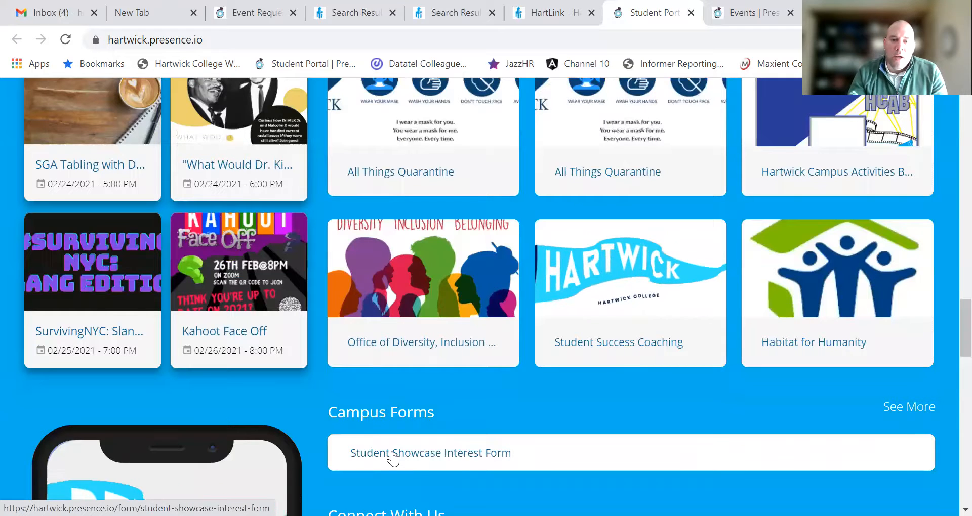
scroll(496, 444, "up", 1)
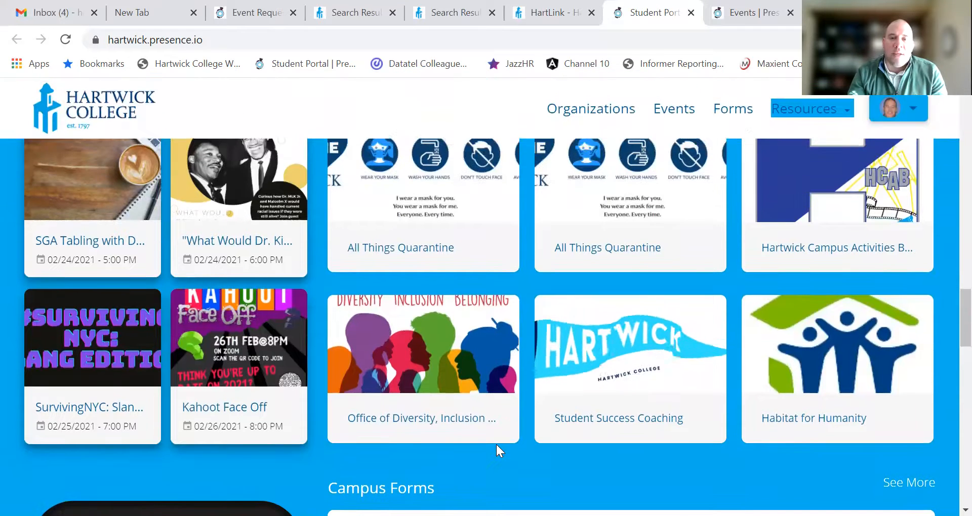
scroll(484, 448, "down", 3)
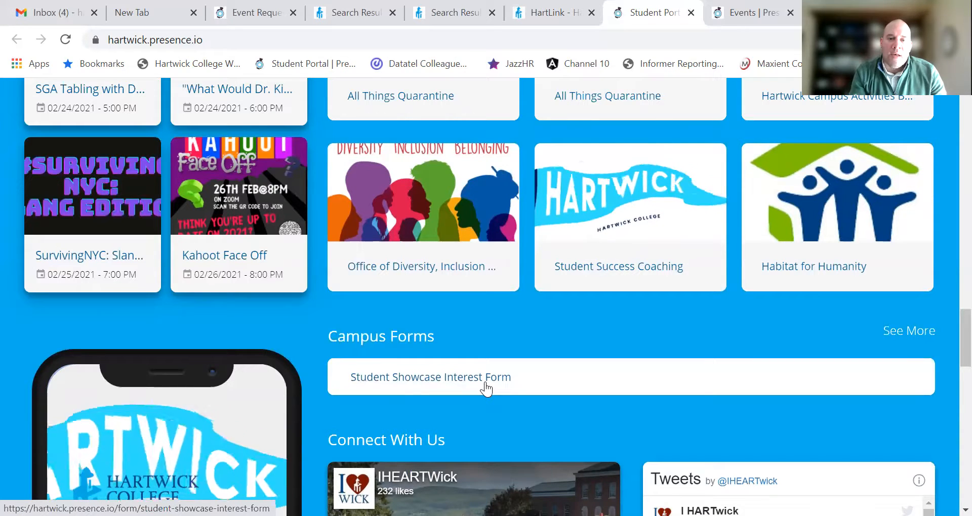
scroll(486, 389, "up", 8)
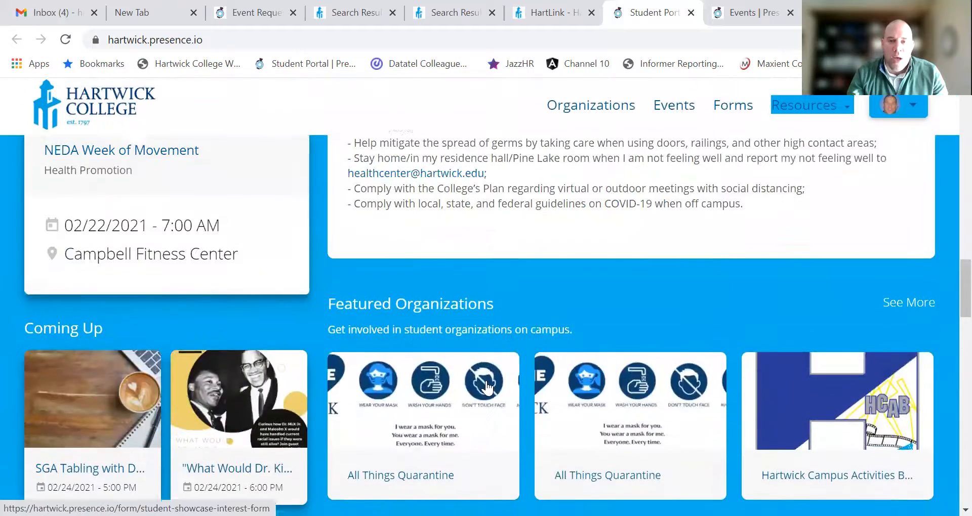
scroll(496, 378, "up", 15)
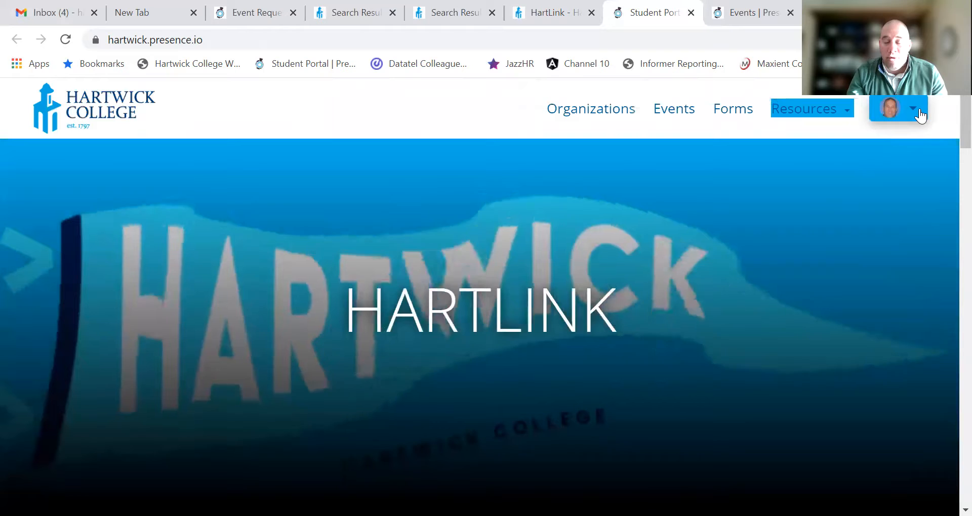
Go to the Events area of the Admin Dashboard and start a new event registration
left_click(921, 116)
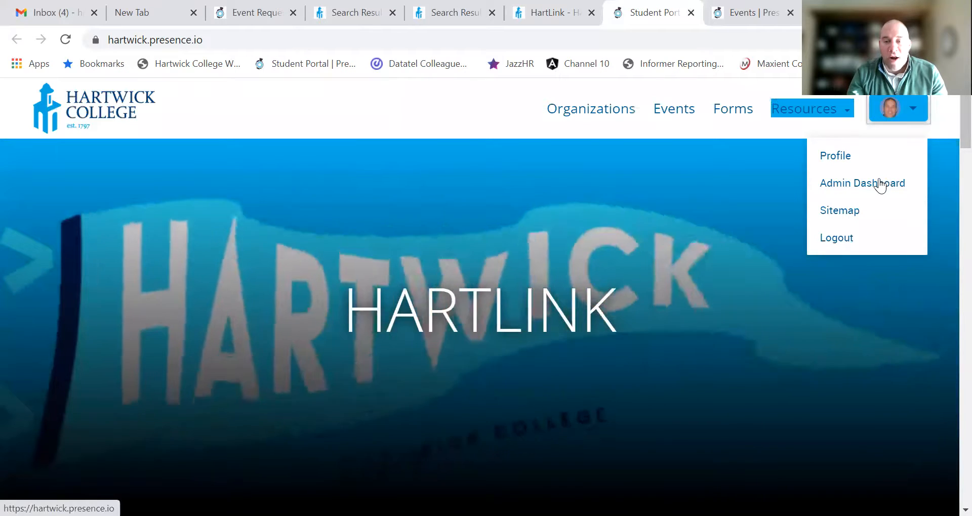
left_click(872, 187)
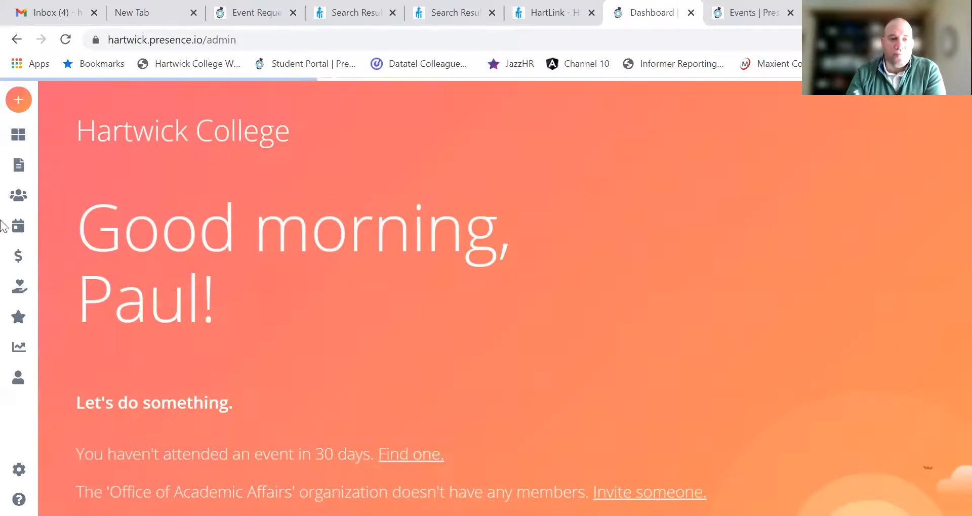
mouse_move(115, 178)
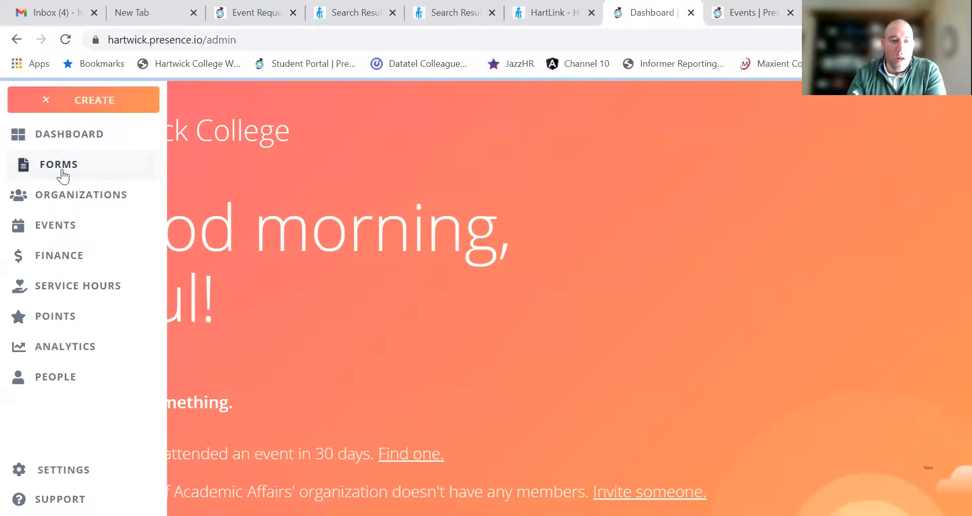
left_click(60, 229)
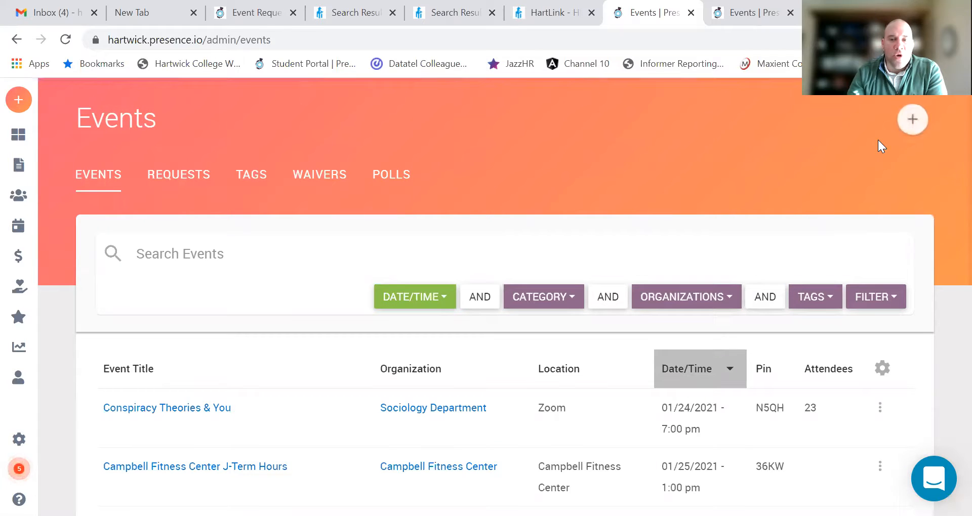
left_click(917, 127)
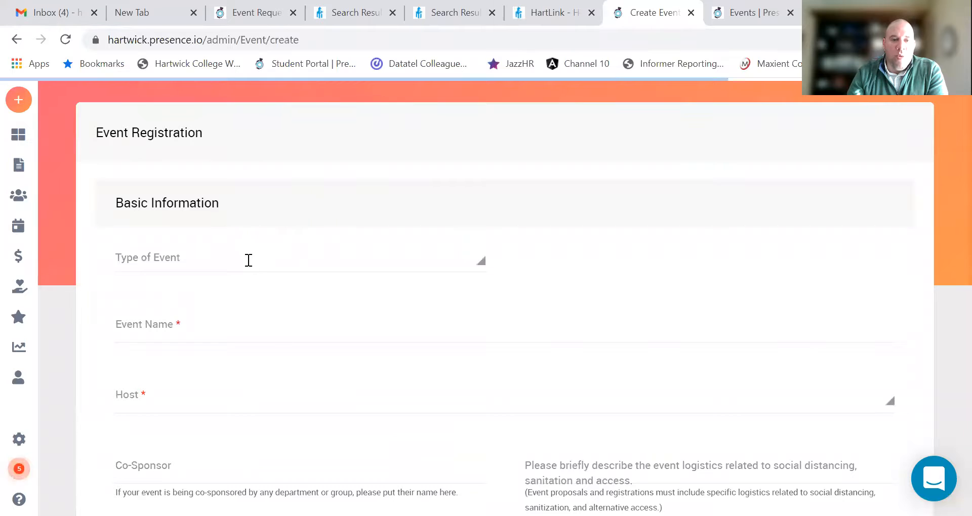
Set the type of event to Student Showcase in the Basic Information section
left_click(247, 260)
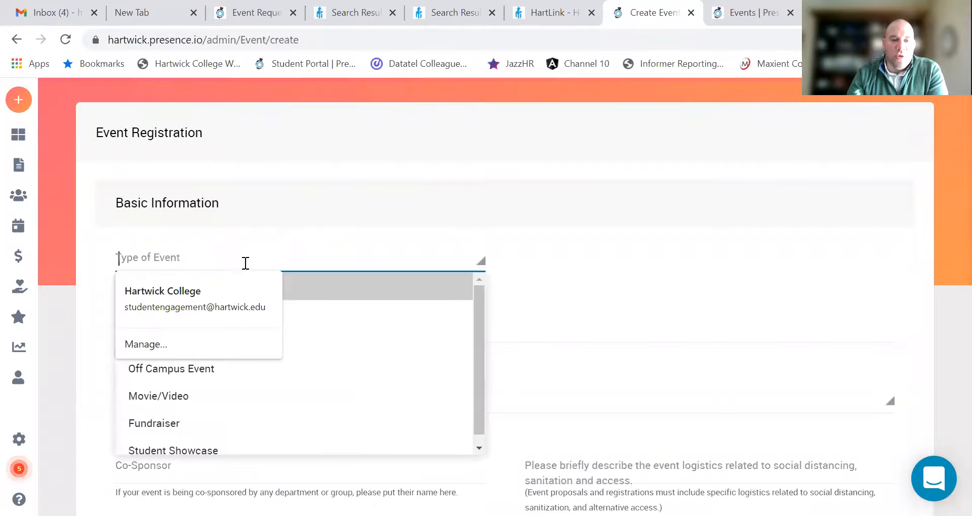
left_click(214, 442)
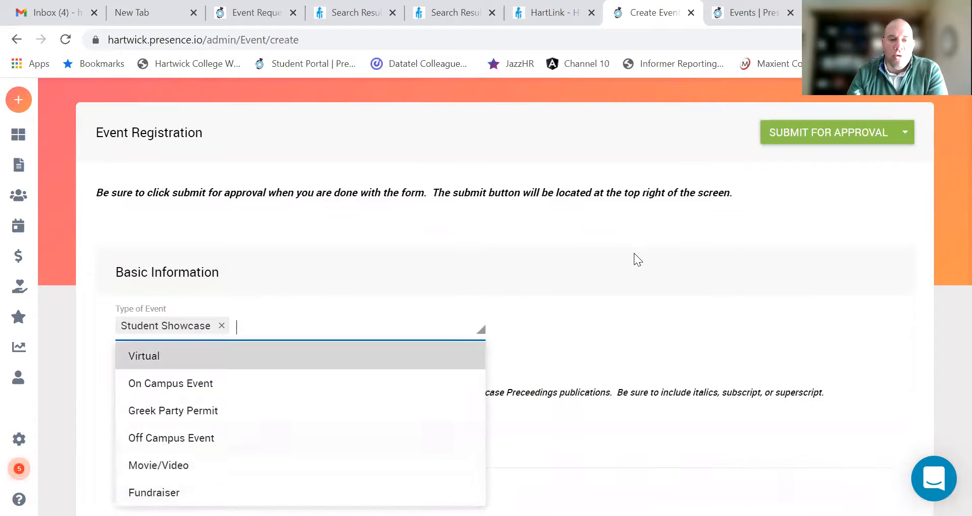
left_click(346, 355)
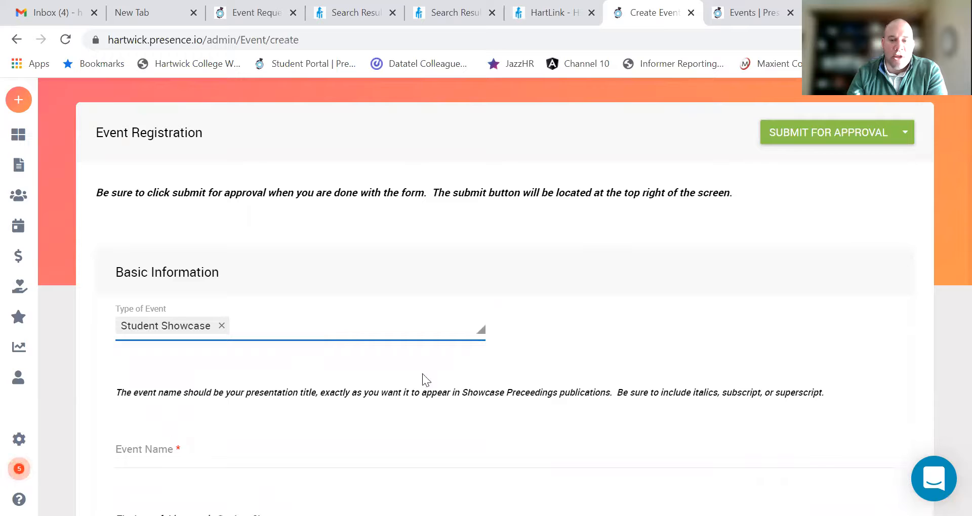
Review the registration form's event name, host, presenter, co-presenter, committee information and abstract fields
scroll(543, 359, "down", 4)
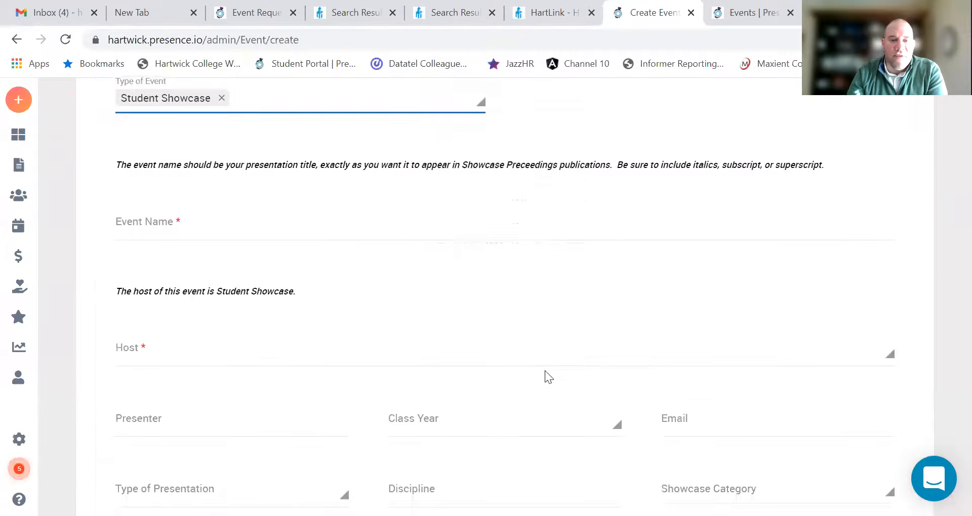
scroll(545, 370, "down", 1)
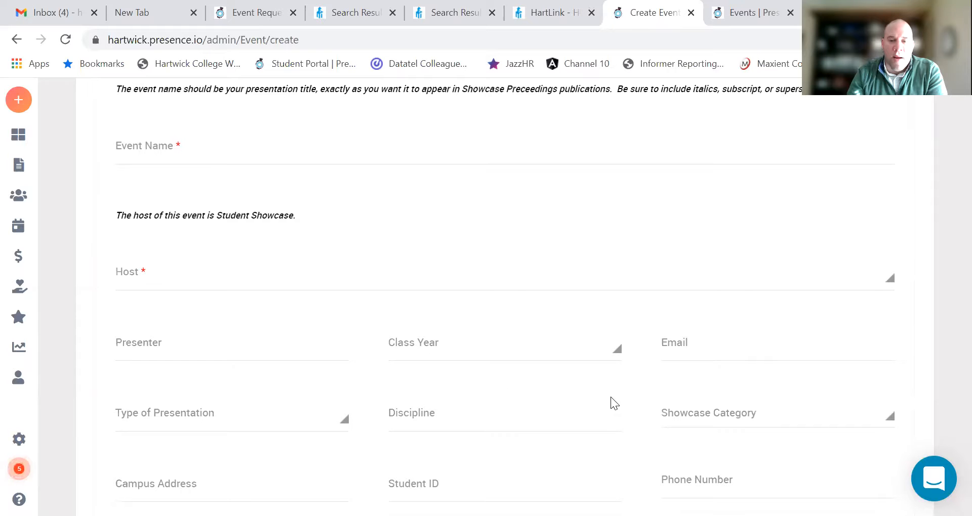
scroll(541, 344, "down", 3)
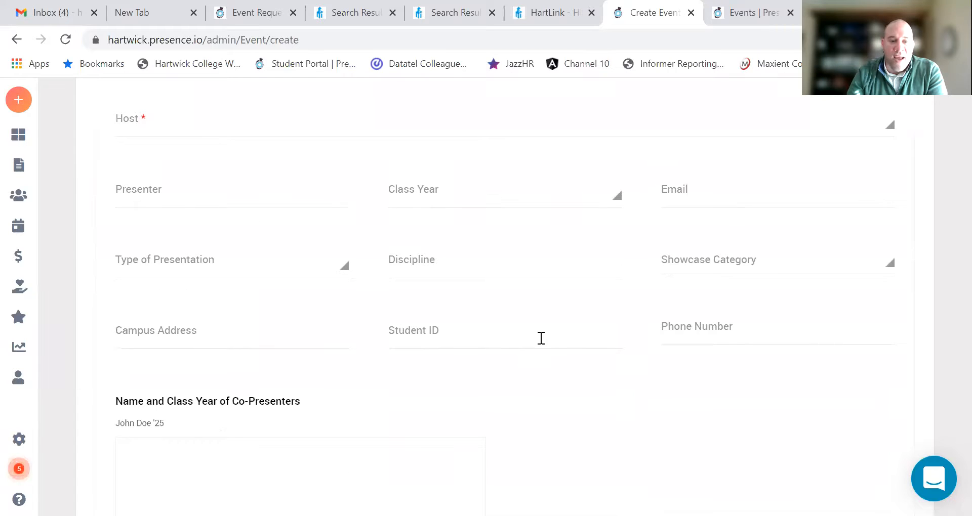
scroll(541, 338, "down", 4)
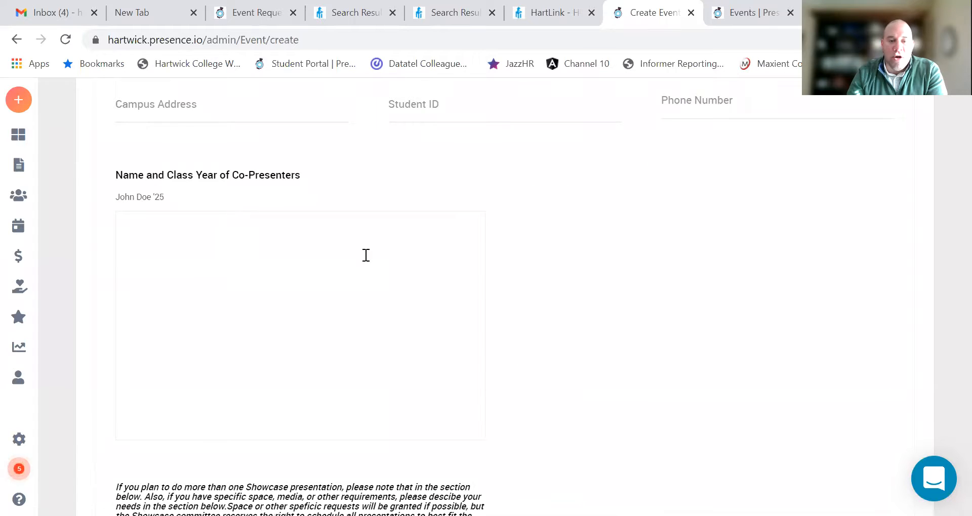
scroll(365, 256, "down", 5)
scroll(364, 254, "down", 3)
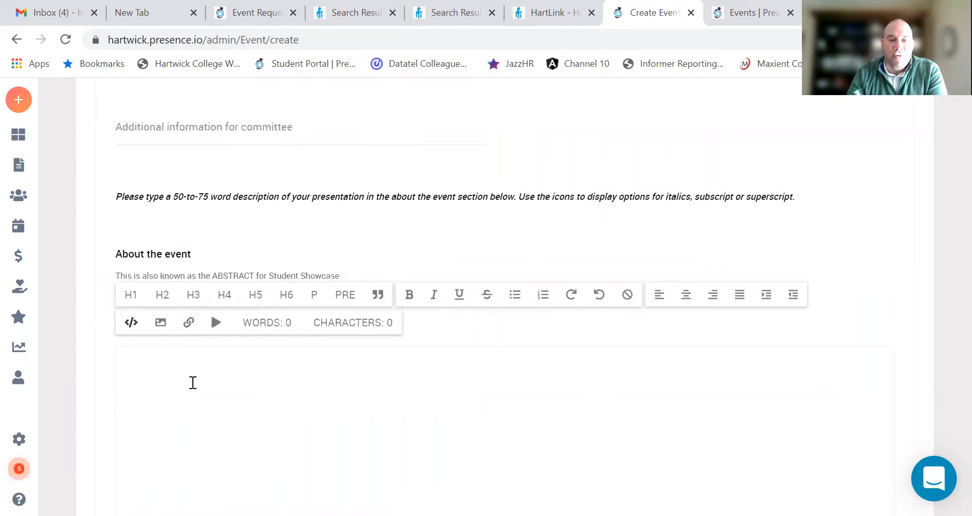
scroll(593, 379, "down", 6)
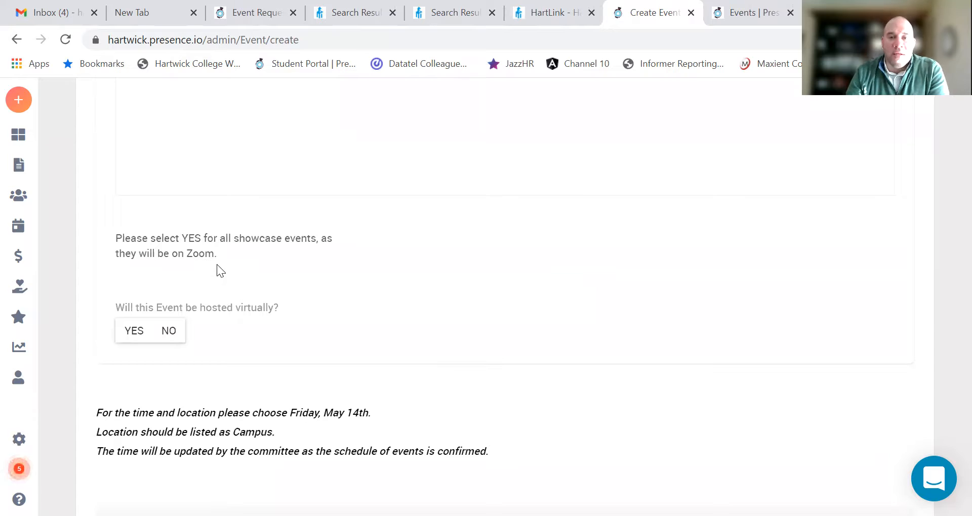
Mark the event as hosted virtually on Zoom and view the instructions for adding the meeting link
left_click(127, 337)
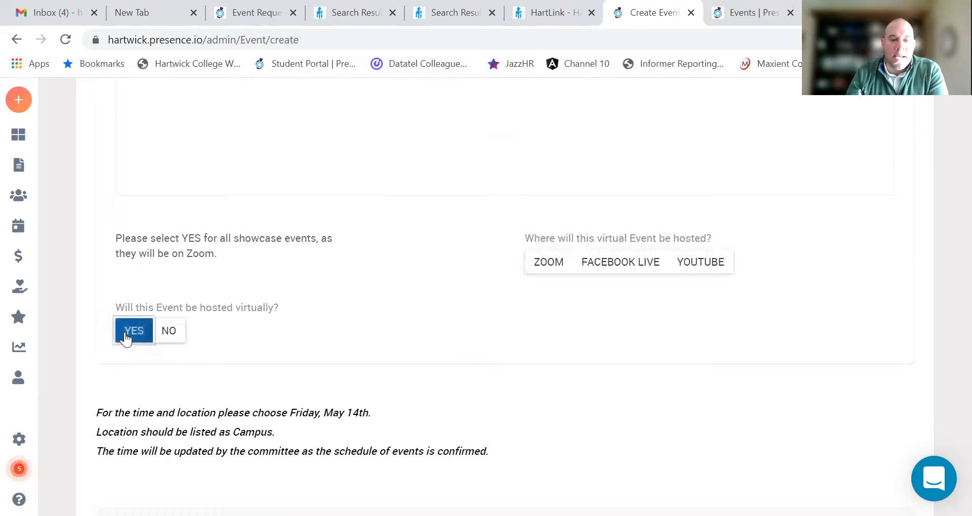
left_click(556, 268)
scroll(629, 374, "down", 5)
scroll(620, 381, "down", 1)
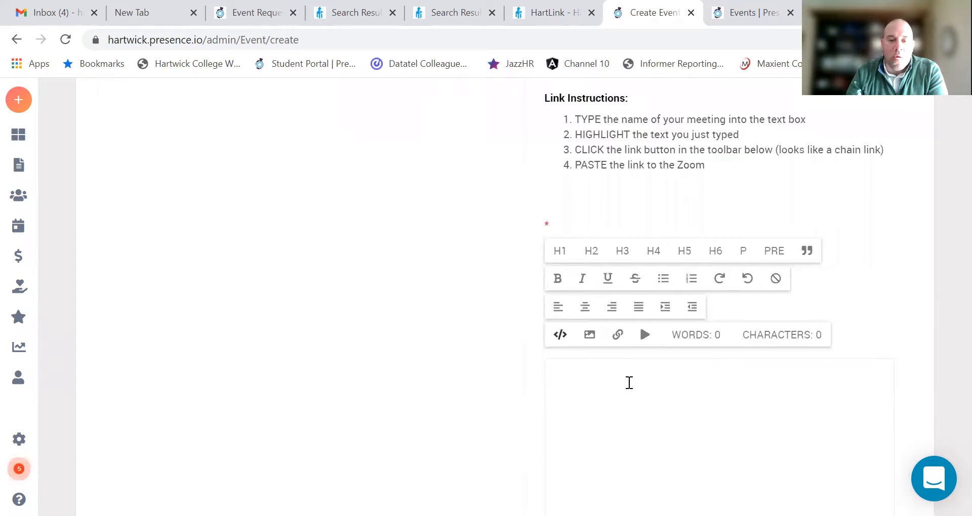
Examine the form's time and location, mentor, cover image, tags and signature sections
scroll(629, 383, "down", 9)
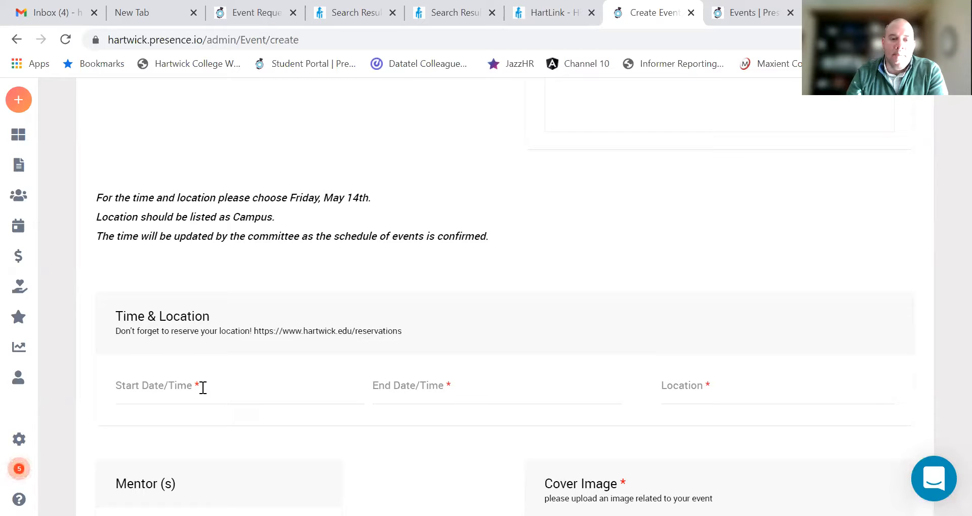
scroll(202, 386, "down", 5)
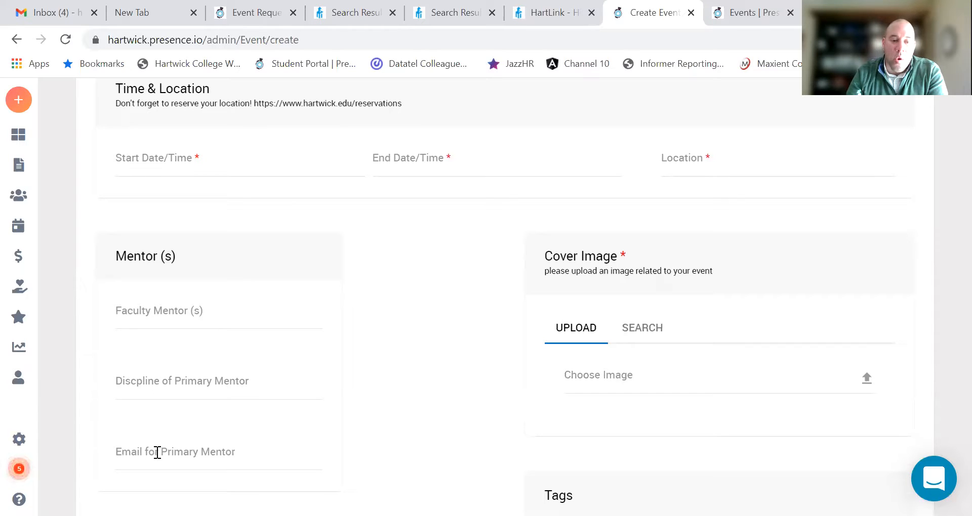
left_click(126, 451)
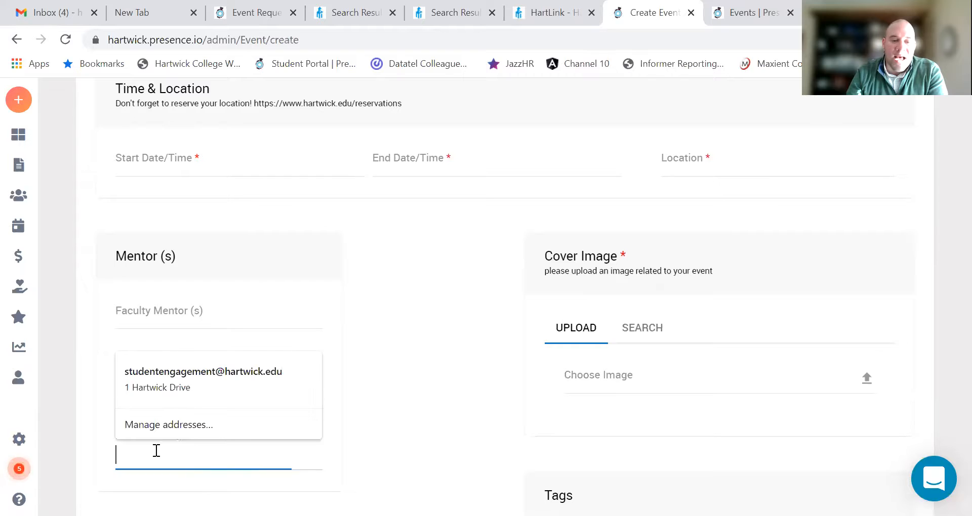
left_click(337, 463)
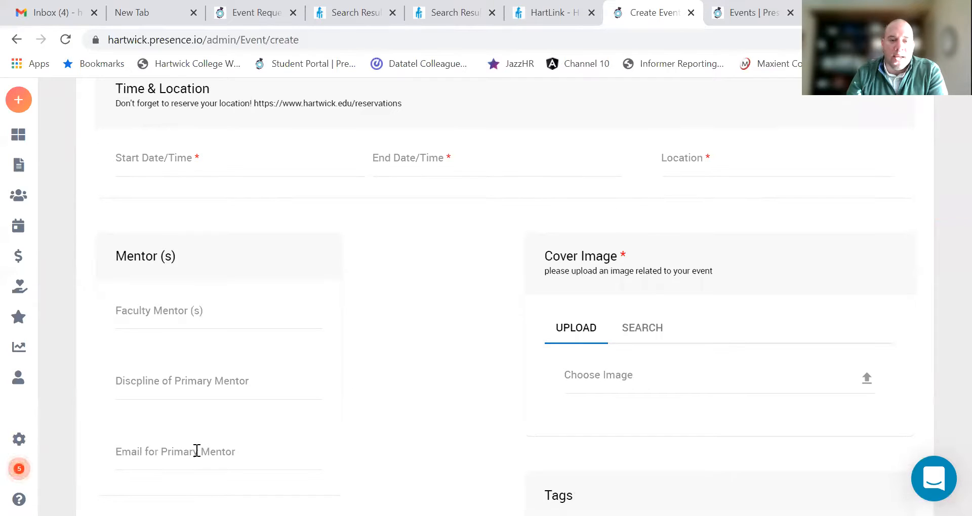
scroll(278, 439, "down", 3)
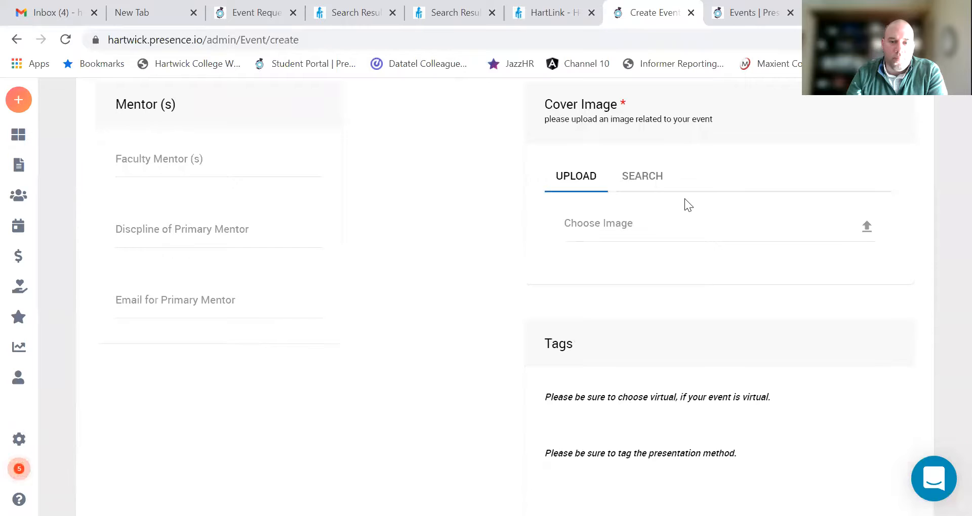
scroll(666, 210, "down", 6)
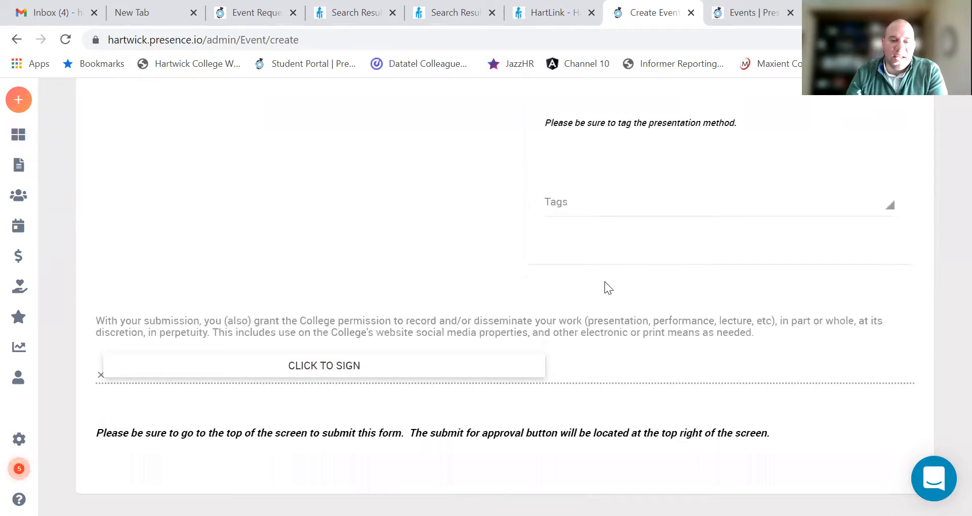
scroll(603, 283, "up", 10)
scroll(587, 292, "up", 6)
scroll(586, 292, "up", 10)
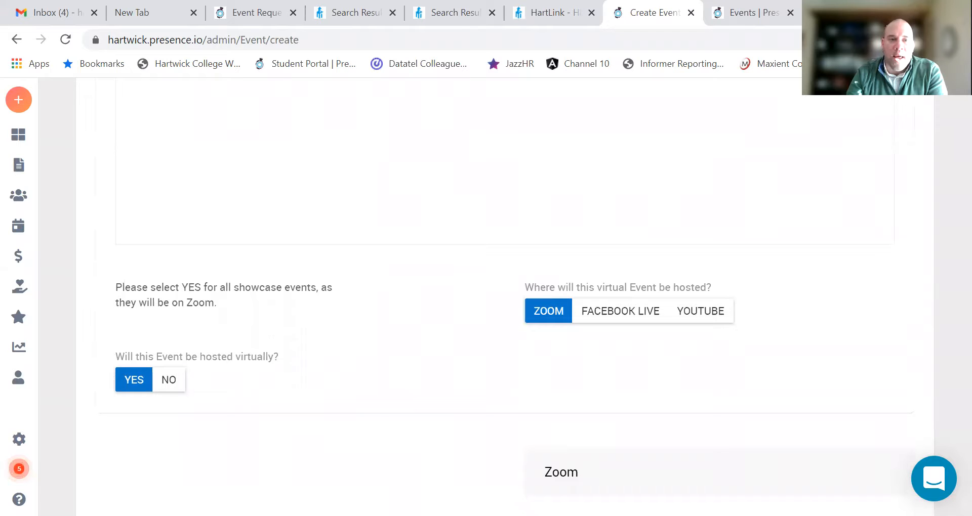
Switch to Gmail and read the Presence email titled "Event Registration needs your approval"
left_click(67, 14)
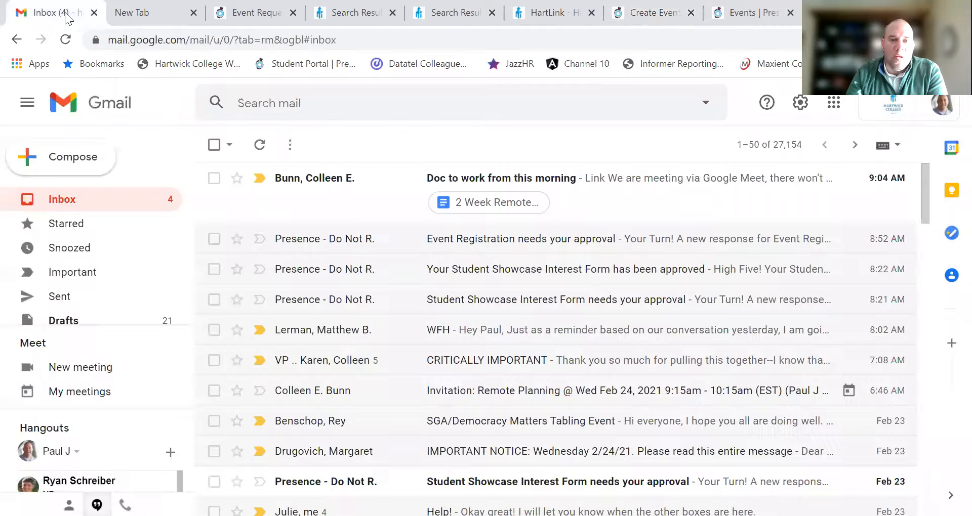
left_click(481, 248)
scroll(616, 279, "down", 3)
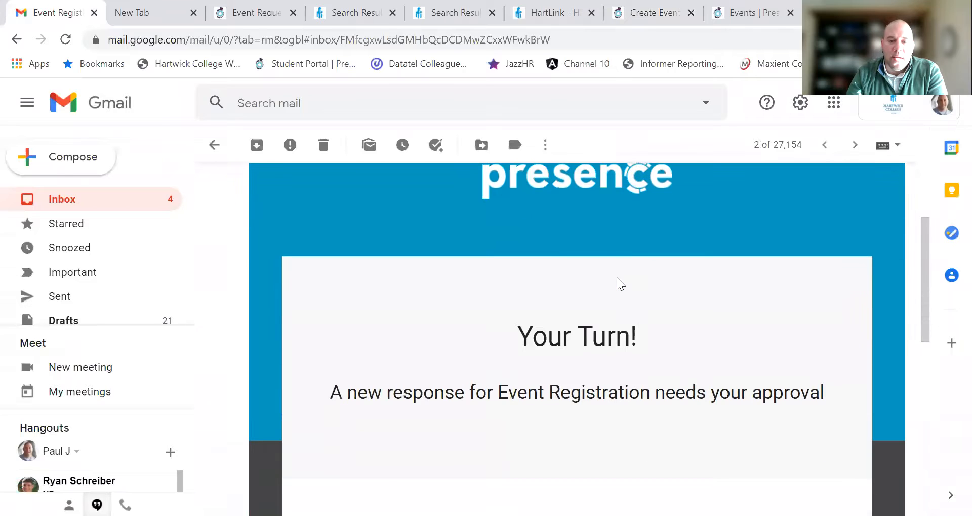
scroll(516, 265, "down", 2)
scroll(346, 232, "up", 5)
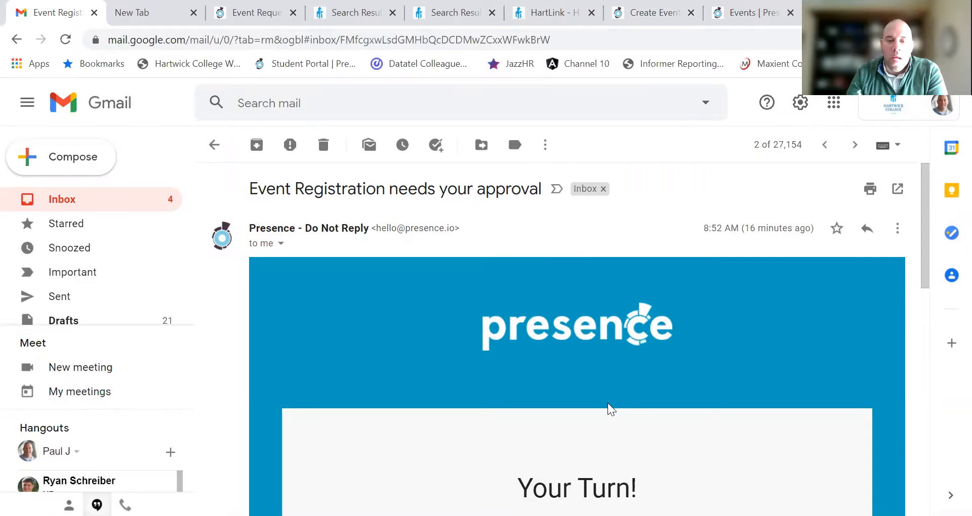
Open the registration response PDF from the approval email and review its presenter, presentation and abstract details
scroll(609, 406, "down", 3)
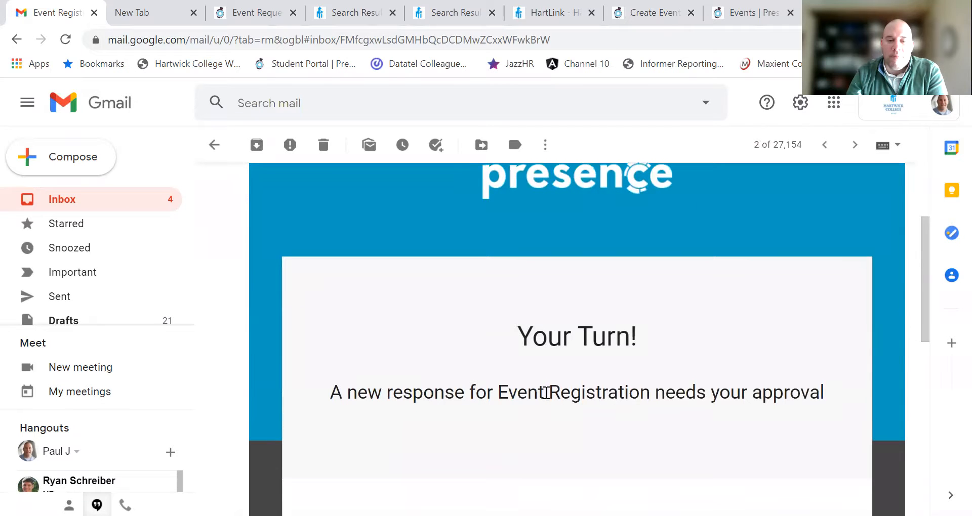
scroll(671, 385, "down", 2)
scroll(671, 385, "down", 4)
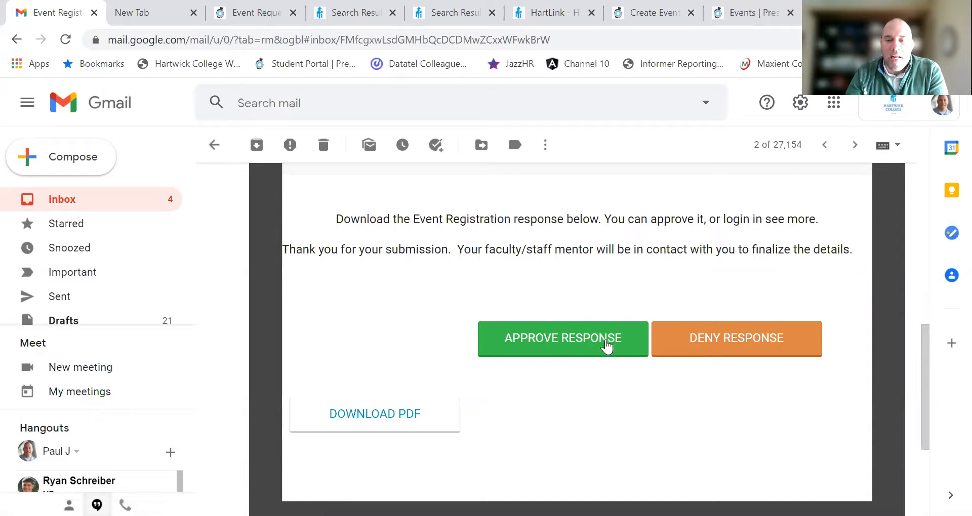
left_click(364, 416)
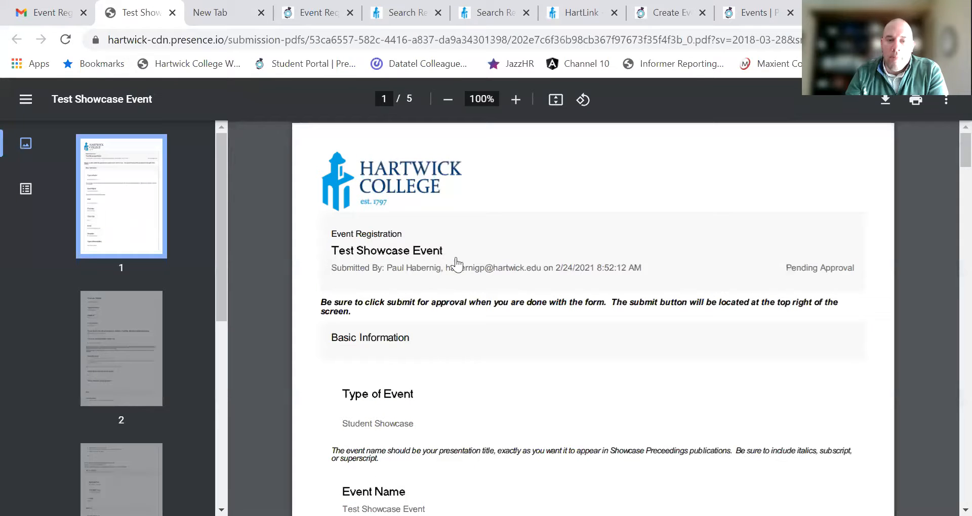
scroll(474, 280, "down", 7)
scroll(479, 296, "down", 5)
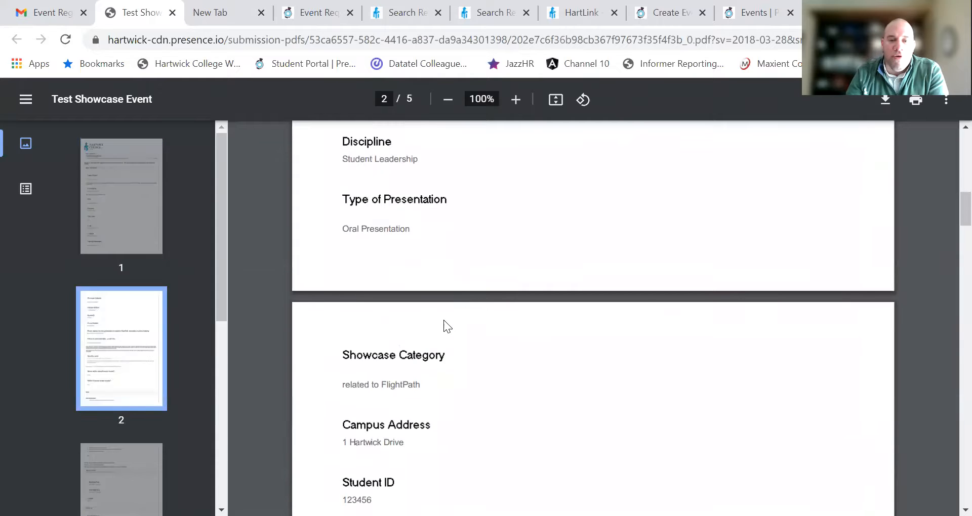
scroll(444, 324, "down", 7)
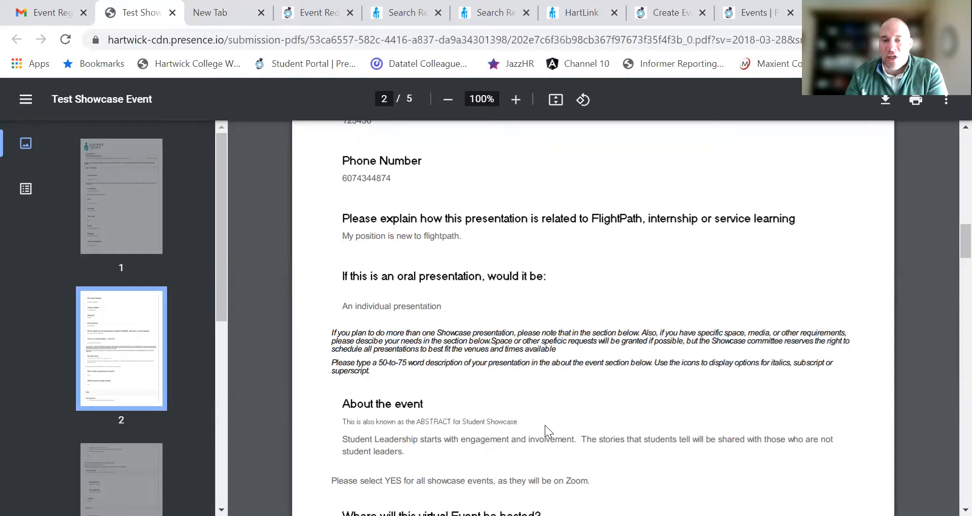
scroll(557, 405, "up", 10)
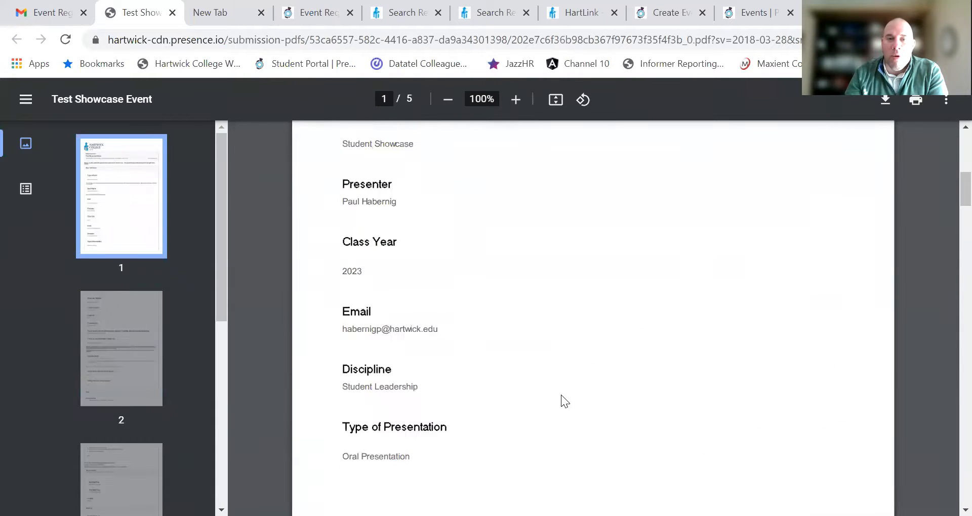
left_click(71, 19)
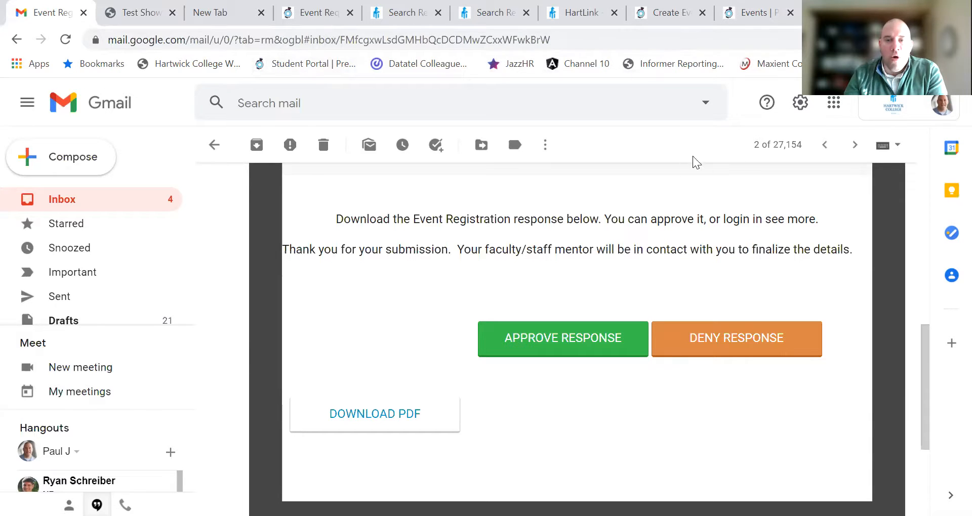
Go to hartlink.hartwick.edu in the browser tab showing the events list and open the Admin Dashboard
left_click(717, 24)
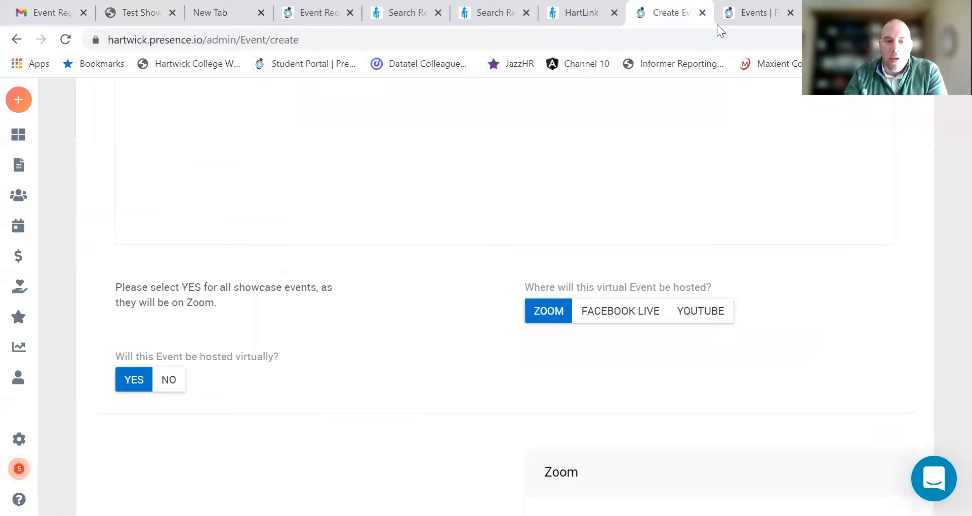
left_click(717, 25)
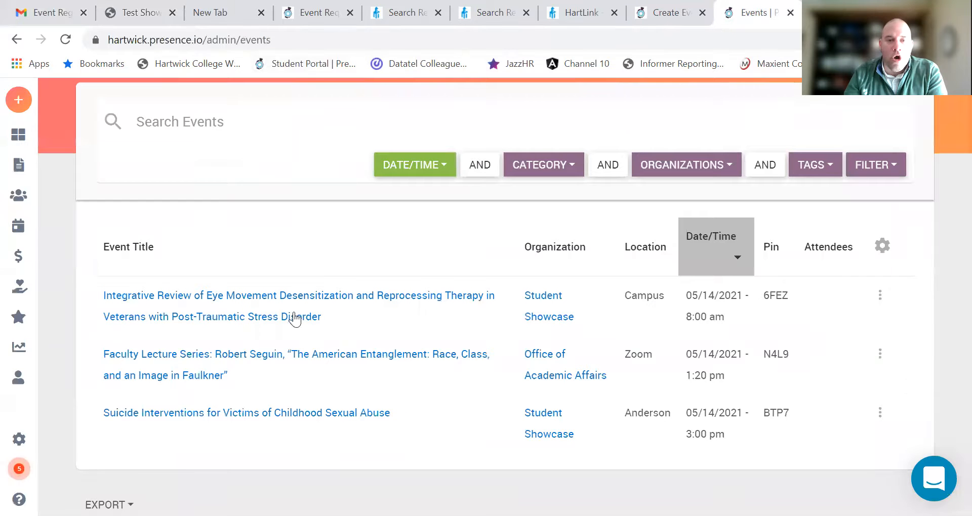
left_click(406, 35)
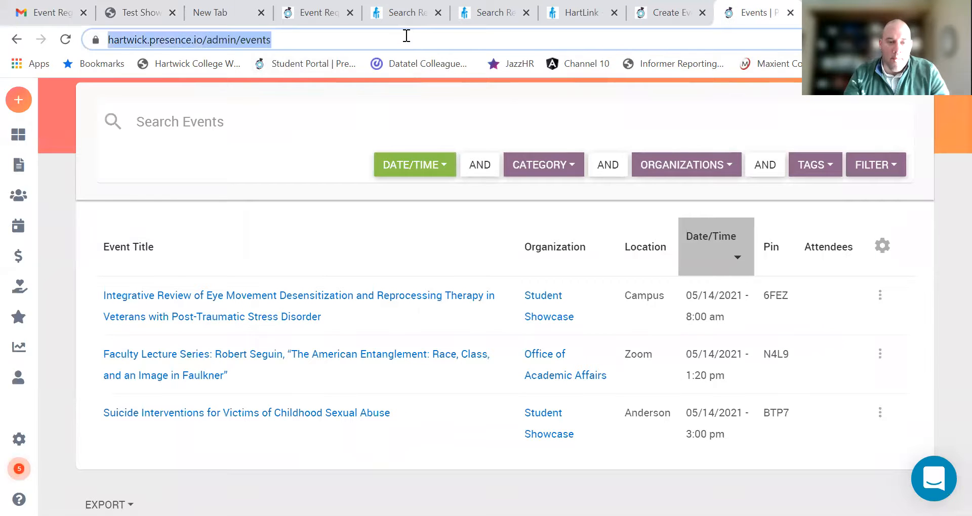
type("hartlink.hartwick.edu")
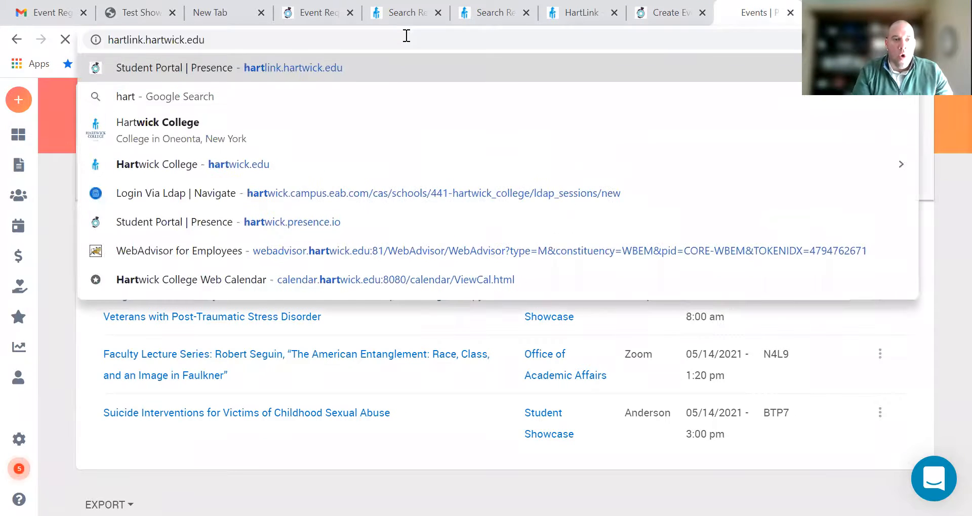
key("Return")
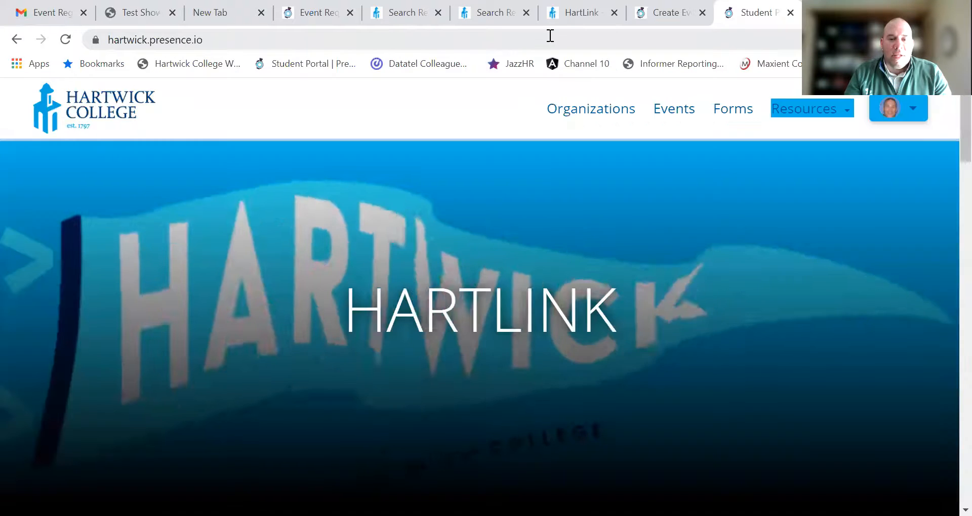
left_click(914, 112)
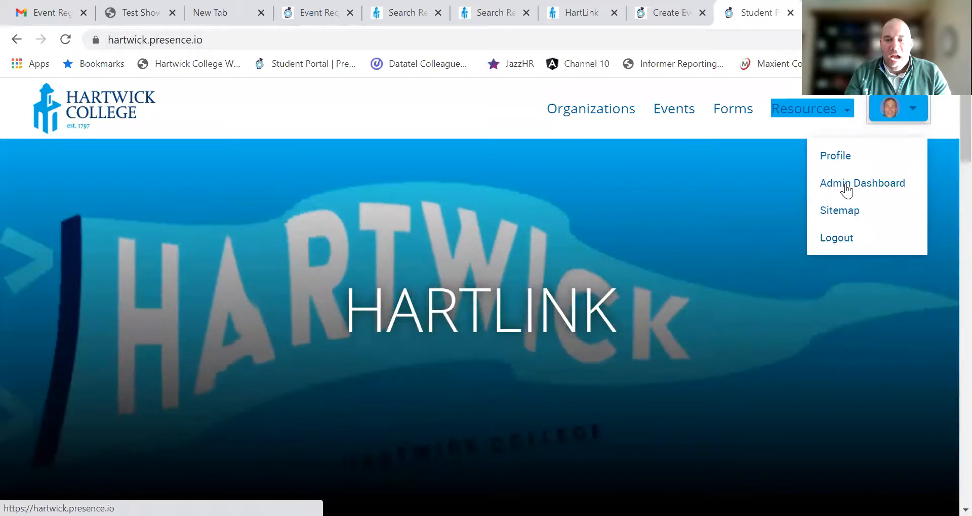
left_click(847, 187)
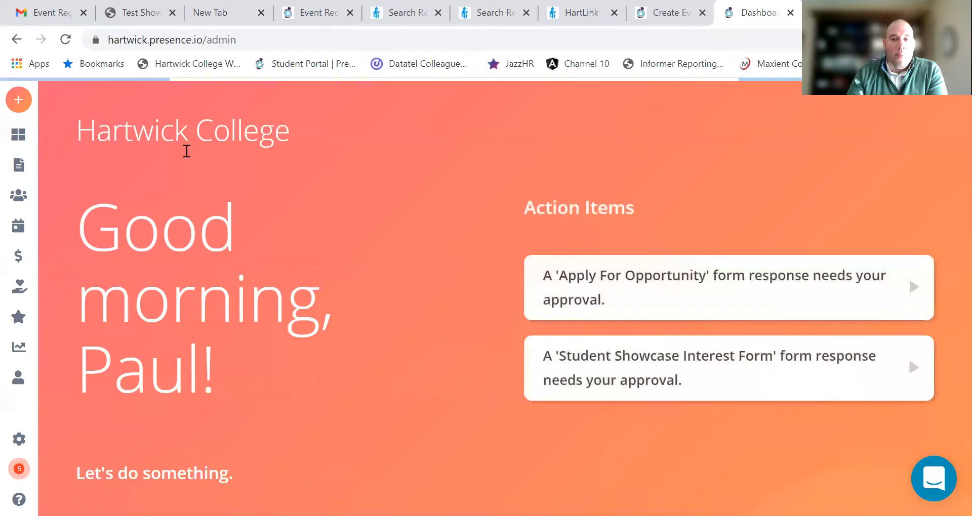
Open the "Test Showcase Event" submission from the event requests list
mouse_move(95, 187)
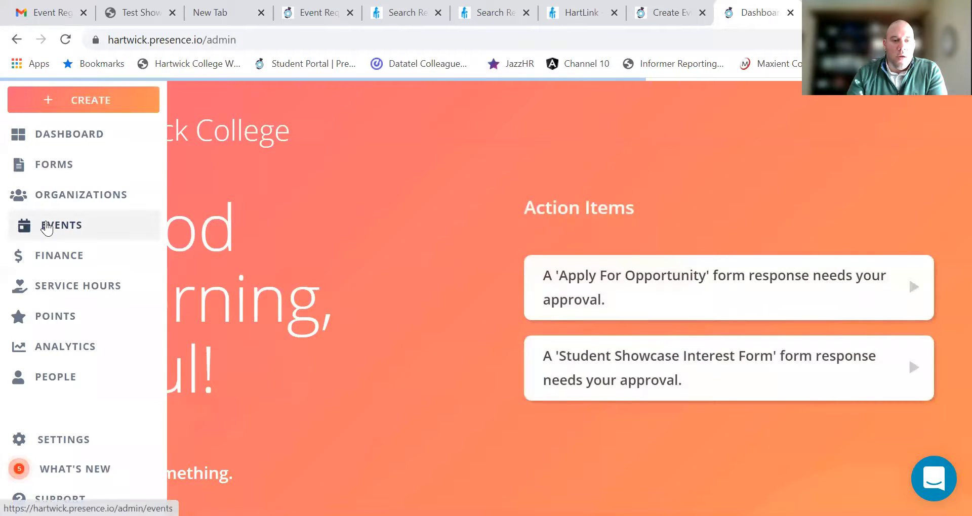
left_click(45, 226)
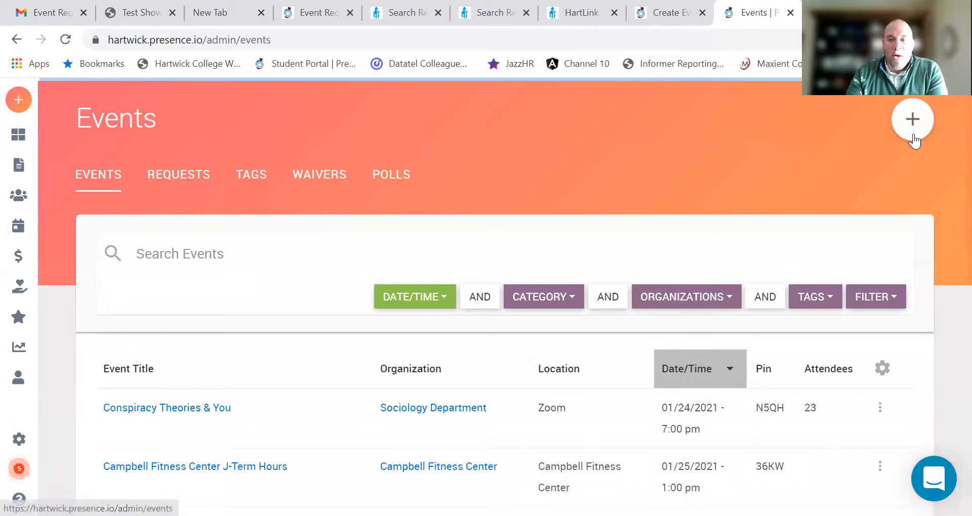
left_click(177, 180)
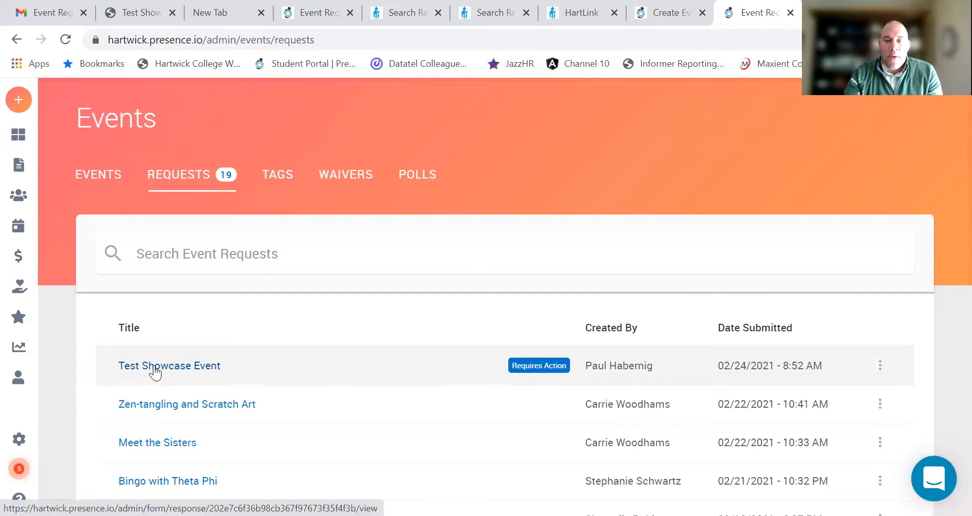
left_click(157, 367)
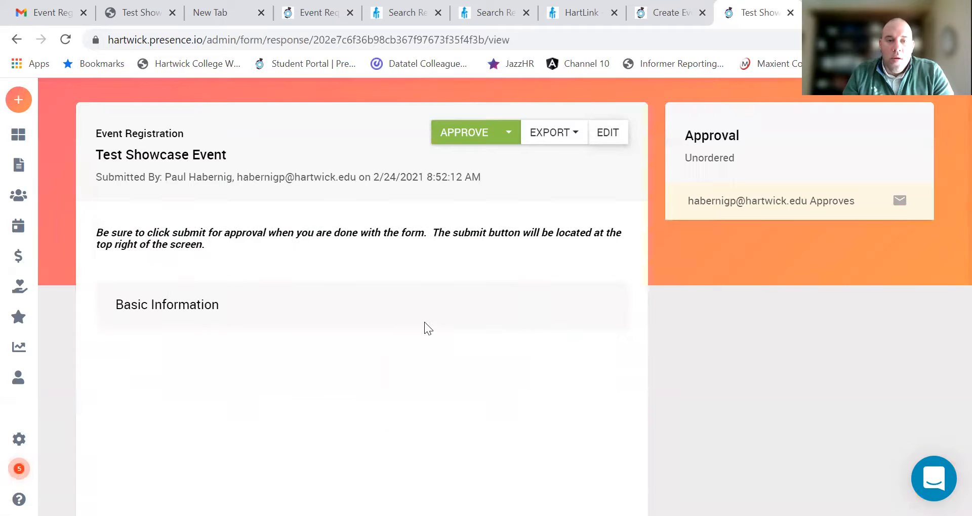
Review the submitted registration's basic information, presenter details, abstract, virtual hosting, Zoom link instructions and time and location notes
scroll(491, 201, "down", 10)
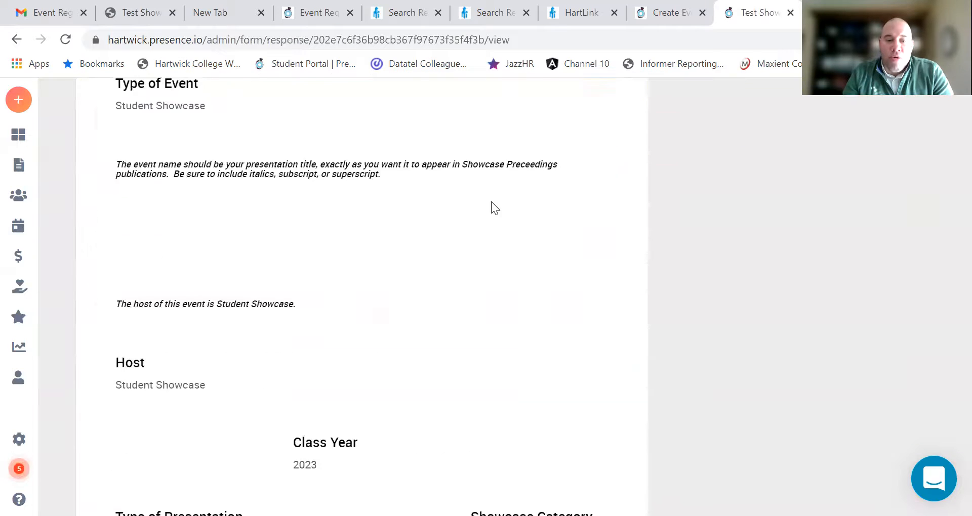
scroll(466, 215, "down", 10)
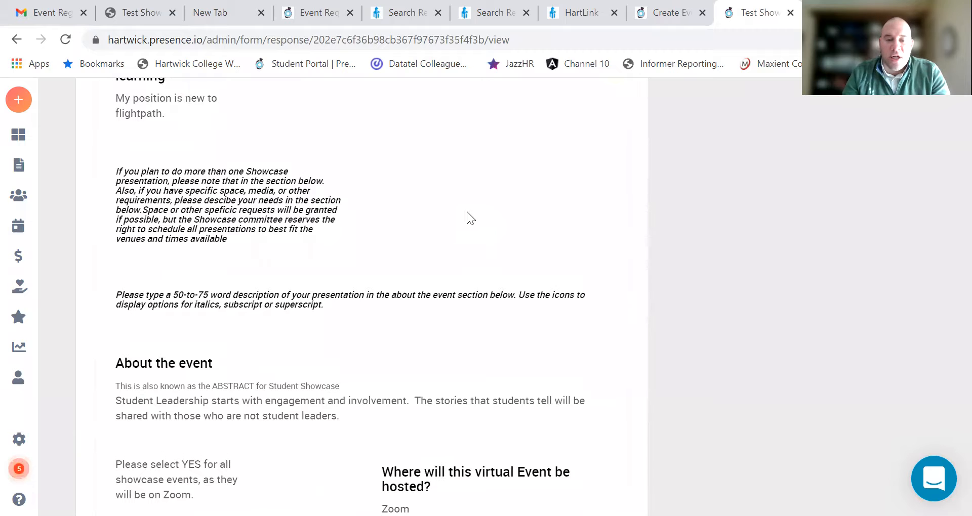
scroll(474, 212, "up", 10)
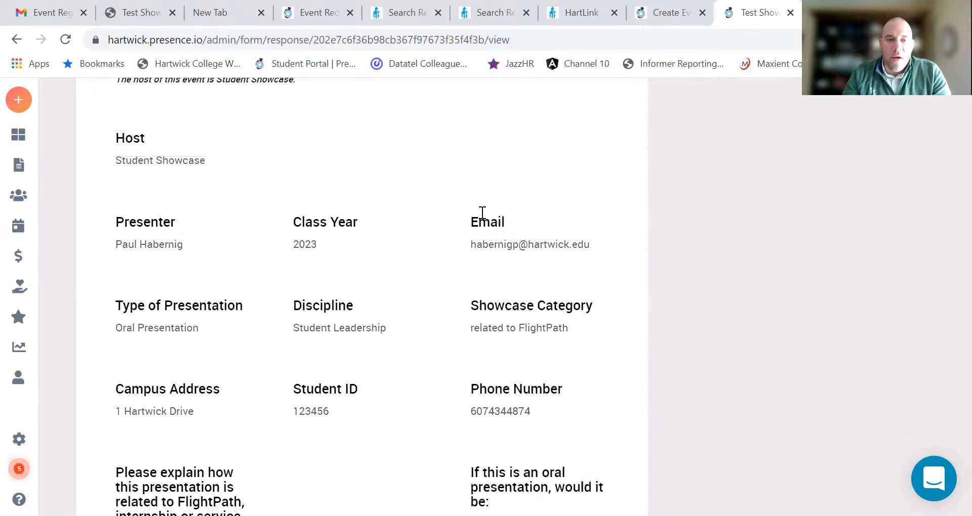
scroll(482, 213, "up", 5)
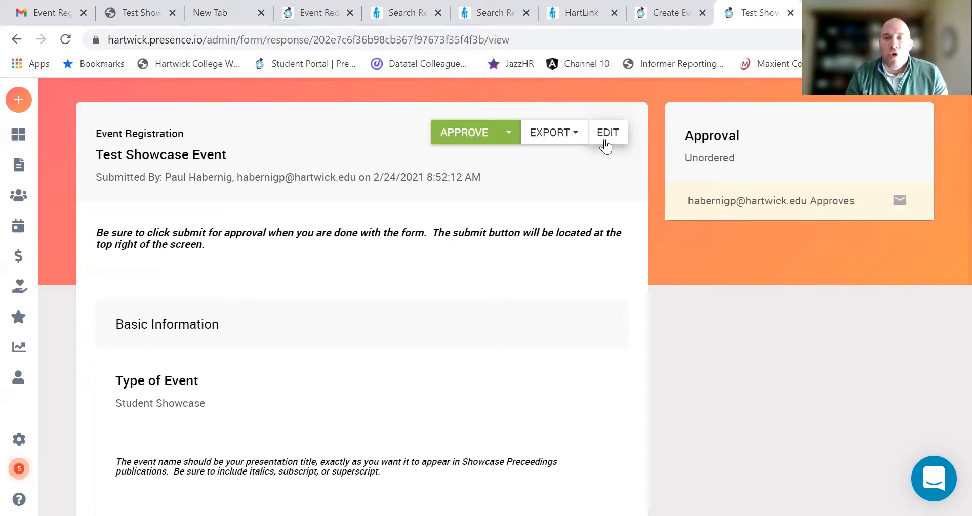
scroll(481, 318, "down", 13)
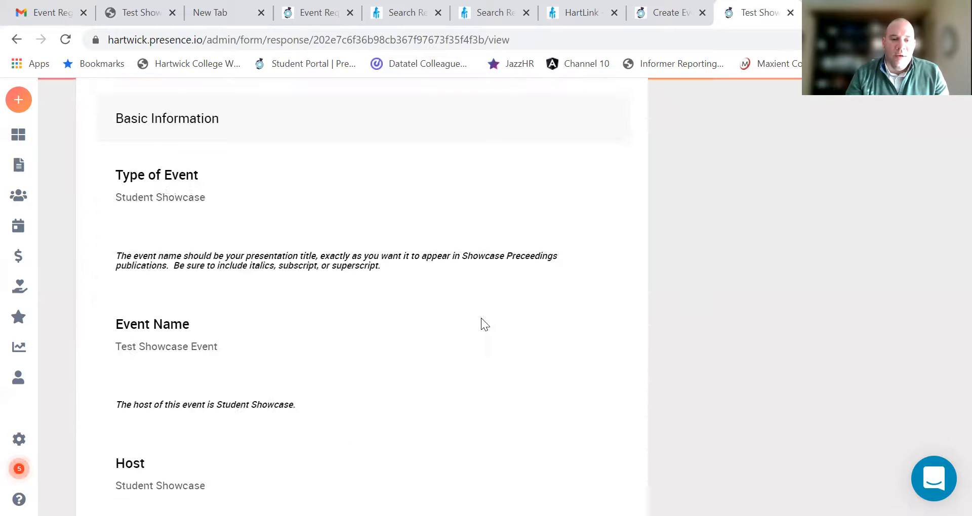
scroll(364, 350, "down", 9)
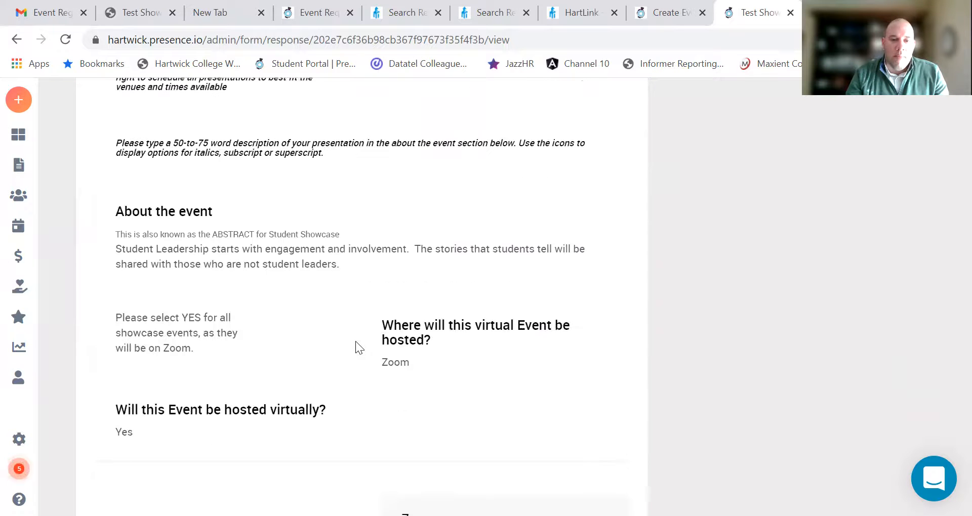
scroll(295, 338, "down", 8)
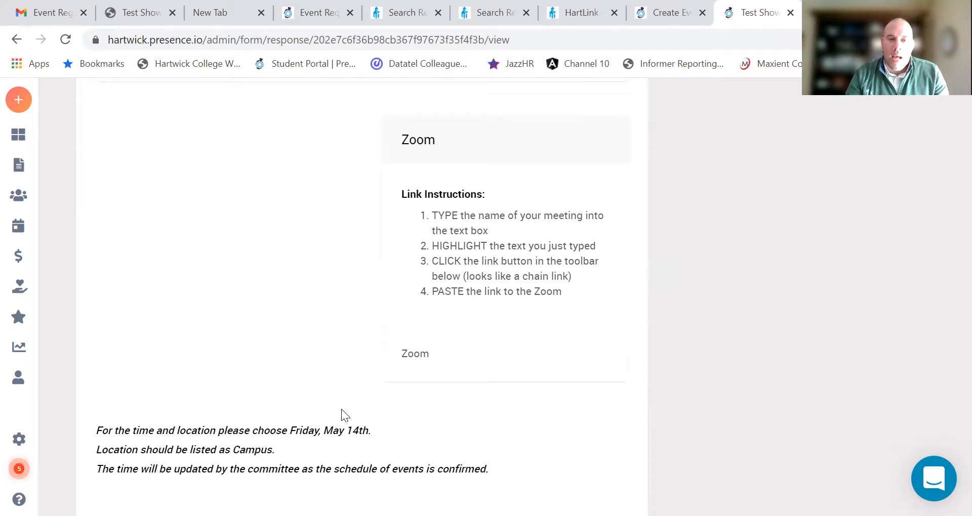
scroll(341, 408, "up", 8)
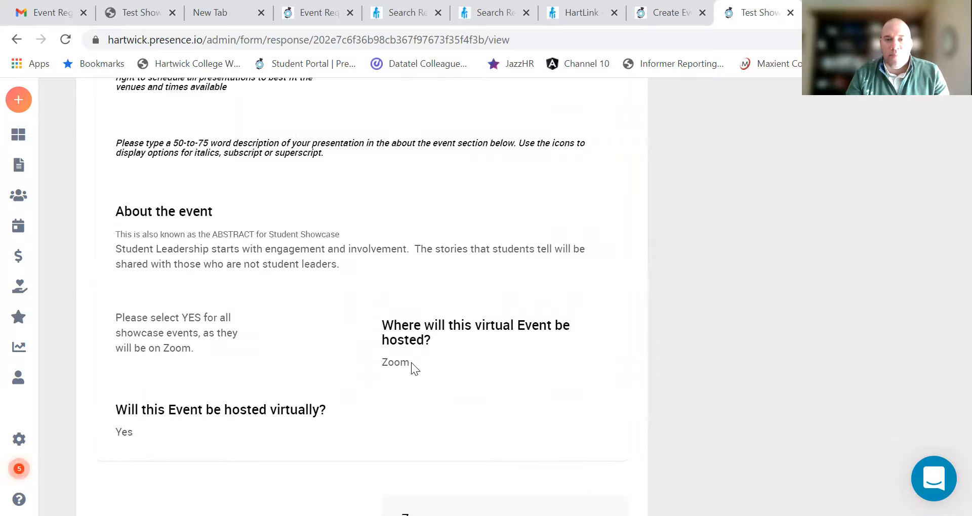
scroll(411, 363, "up", 15)
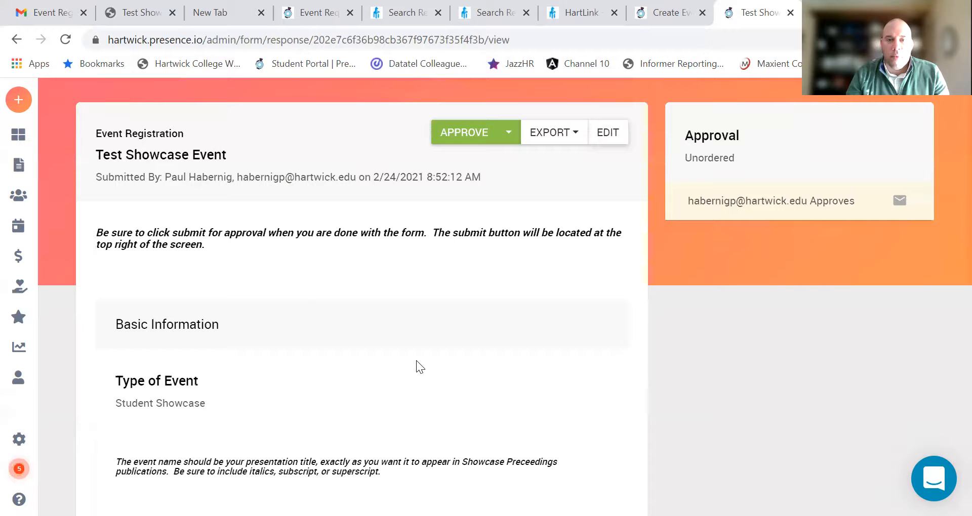